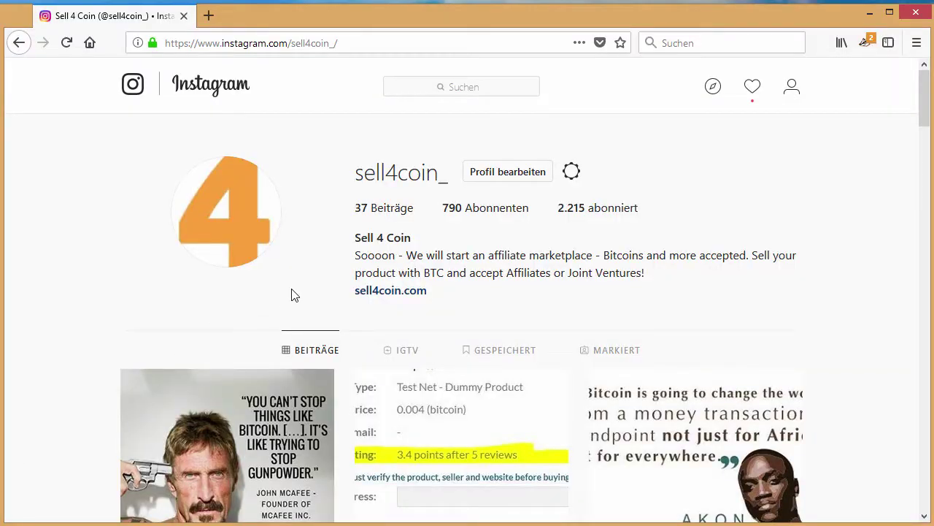
scroll(240, 357, down, 3)
scroll(235, 352, up, 3)
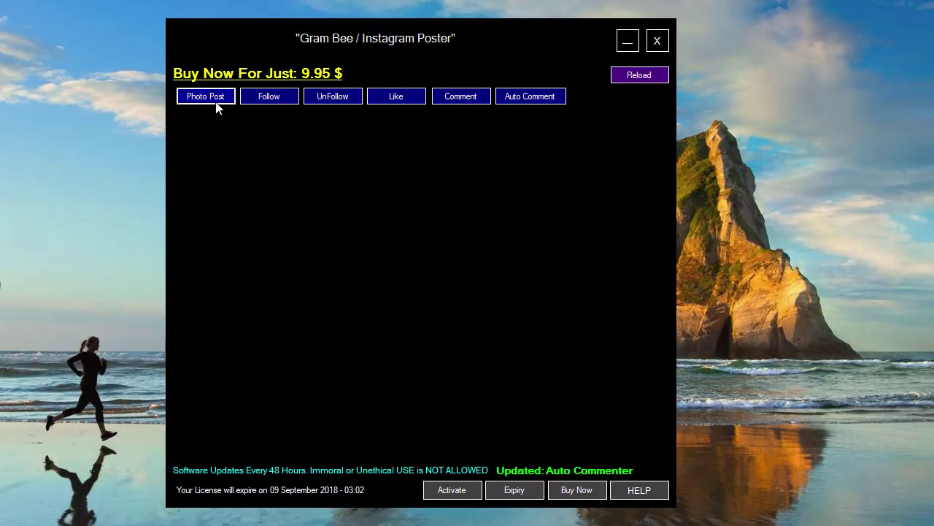
- Start a new photo post project and set its minimum delay to 20 seconds
click(216, 102)
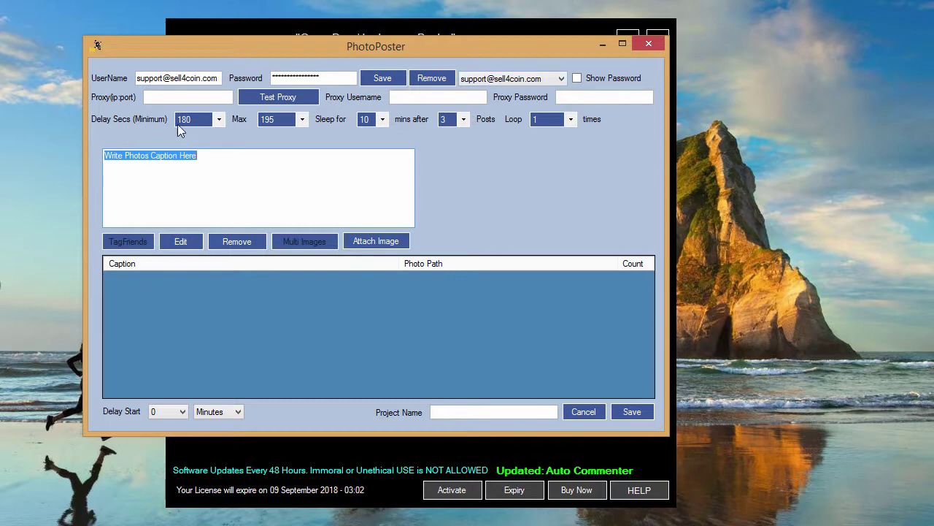
click(198, 120)
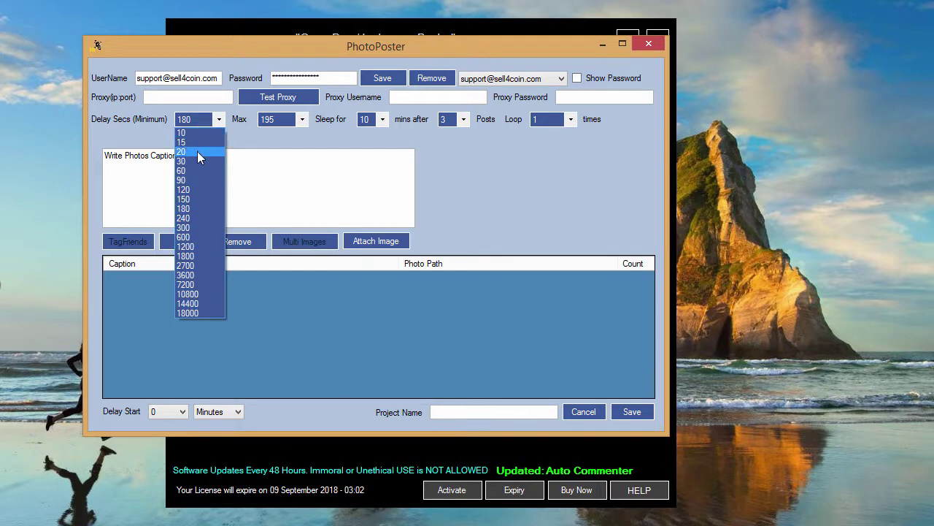
click(197, 152)
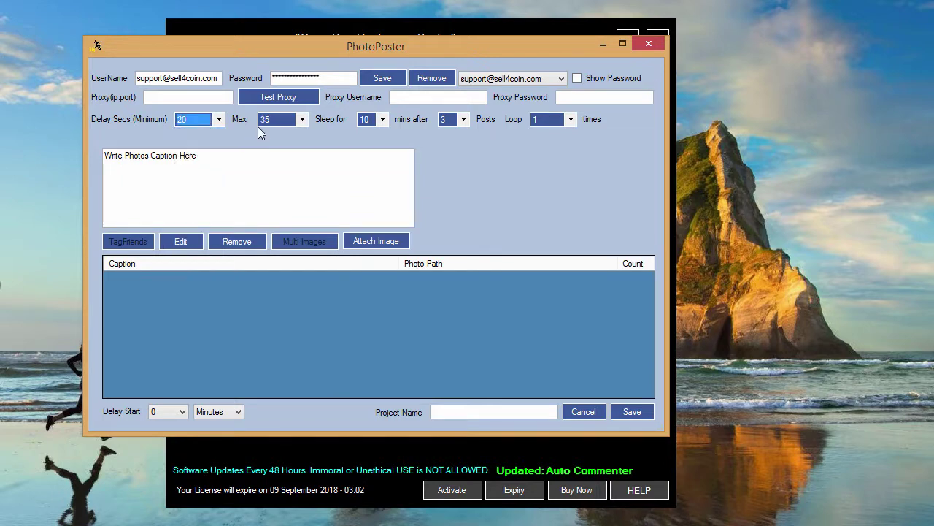
click(363, 124)
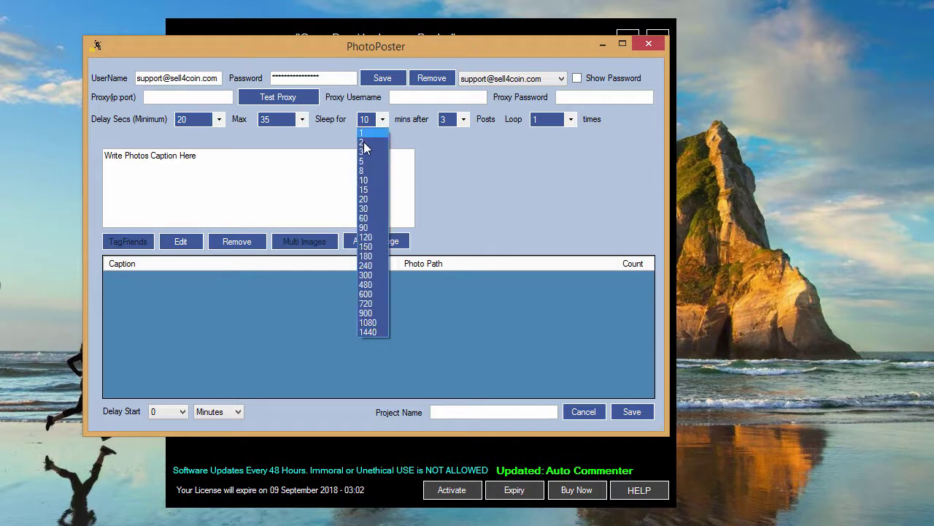
click(423, 125)
click(449, 119)
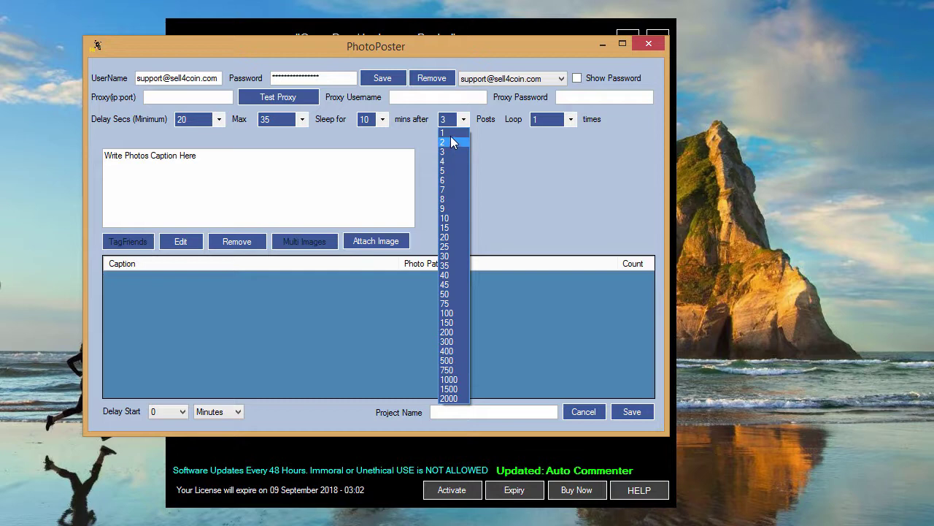
click(500, 153)
click(558, 119)
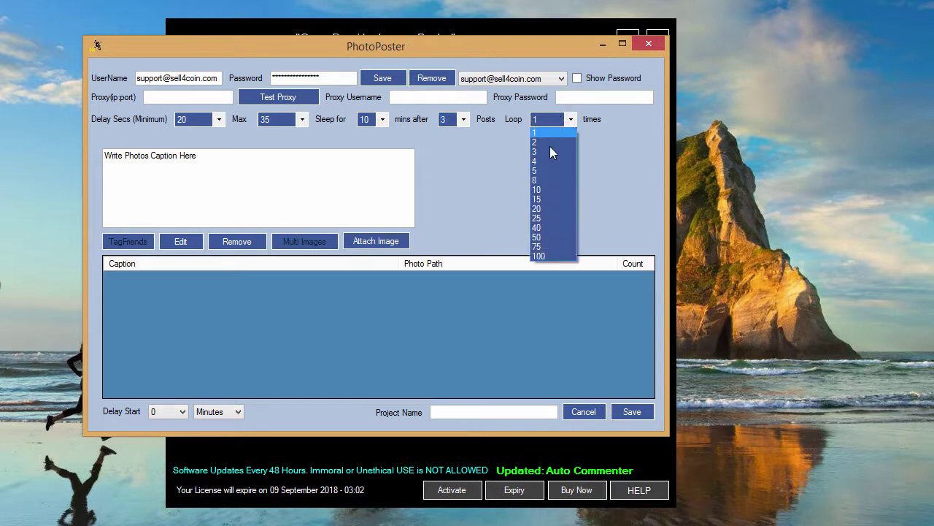
click(608, 147)
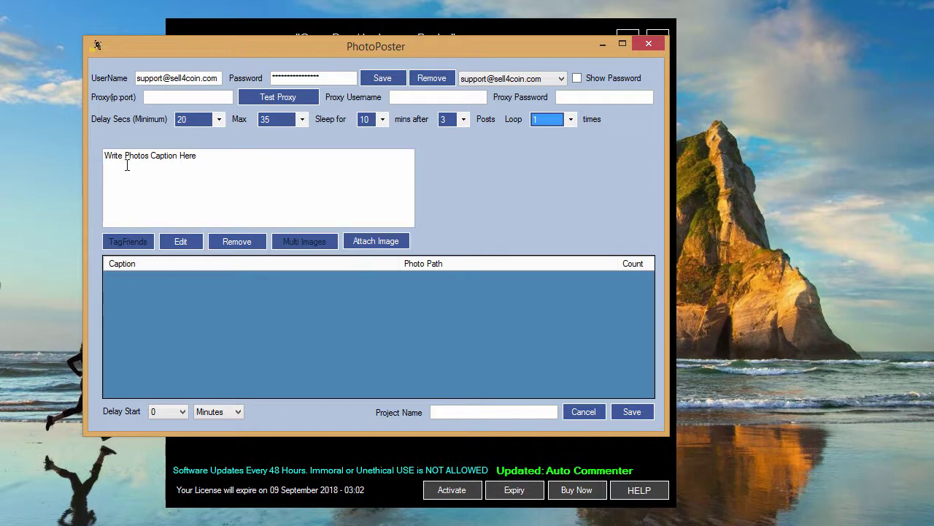
- Replace the placeholder caption with "bitcoin is the future #bitcoin #btc #crypto" and attach the image instagramx3.jpg
click(170, 163)
drag(246, 156, 91, 157)
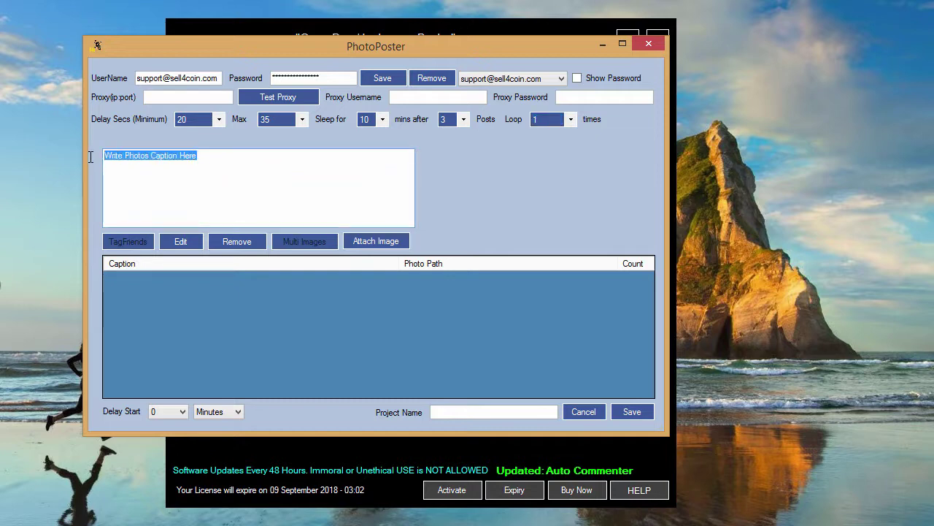
text(bitc)
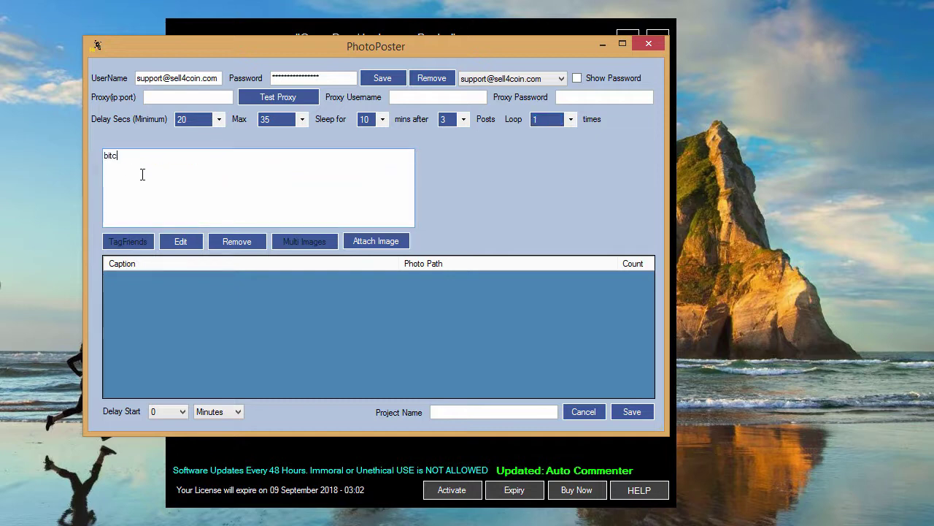
text(oin is the future #bitcoin )
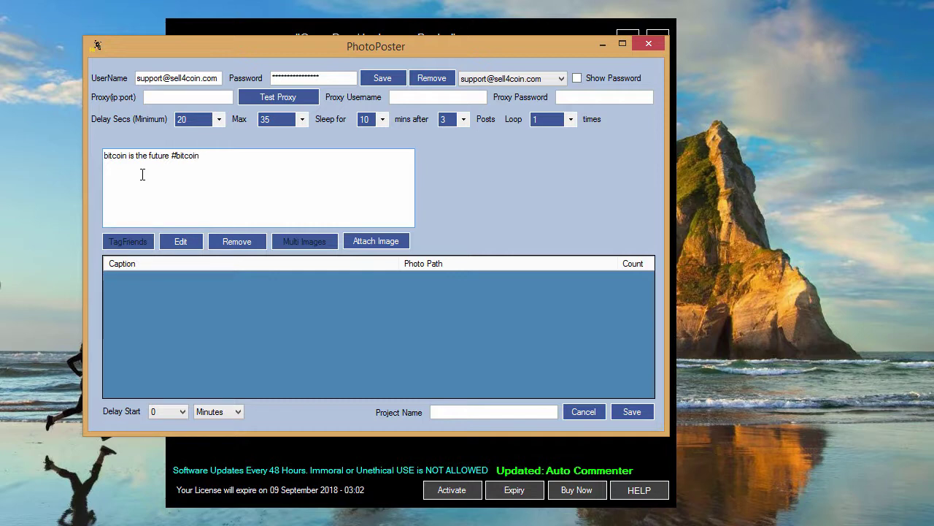
text(#btc #crypto)
click(375, 247)
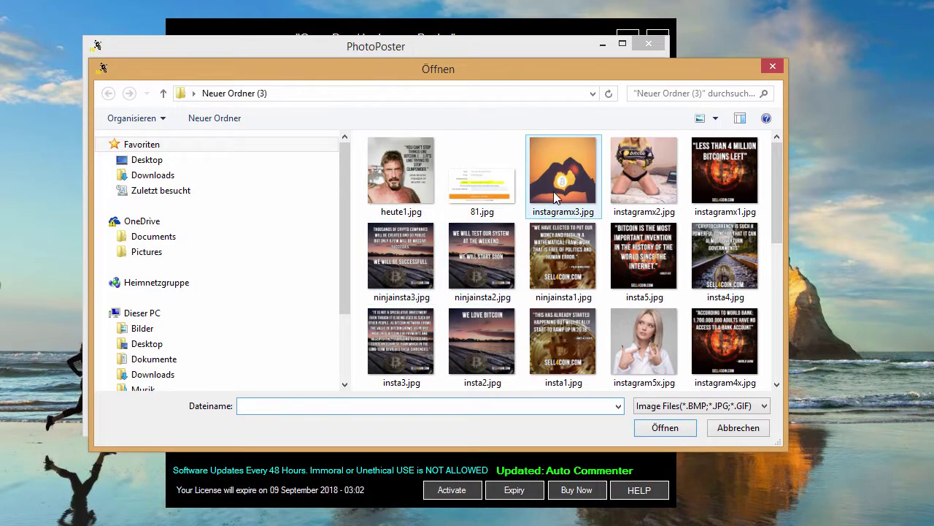
double_click(558, 196)
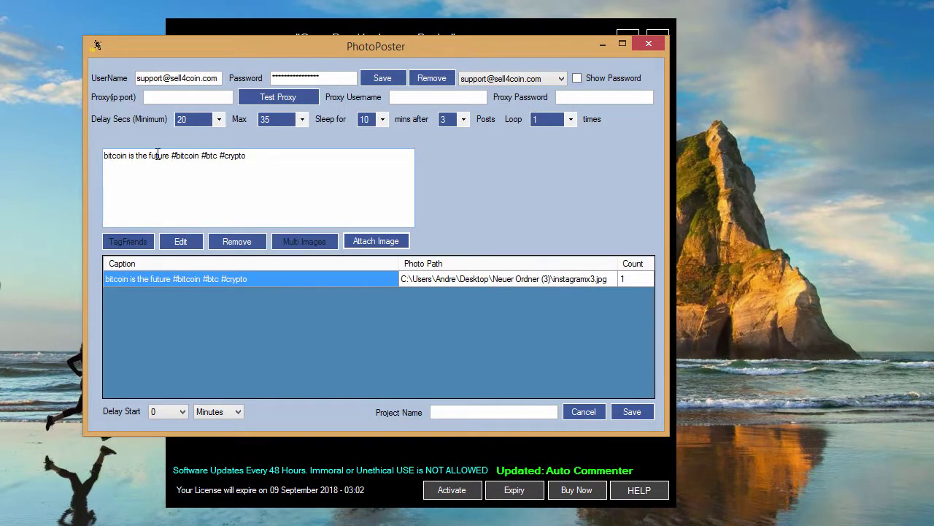
- Add a second post with the caption "bitcoin accepted here #bitcoin #btc #crypto" and the image s4c3.jpg
drag(166, 155, 54, 154)
key(BackSpace)
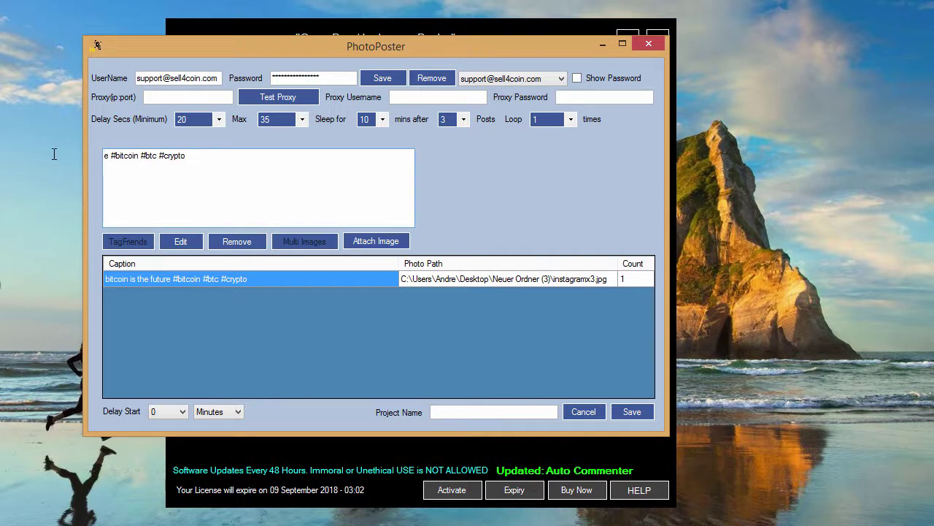
key(Delete)
key(Delete)
text(bitcoin )
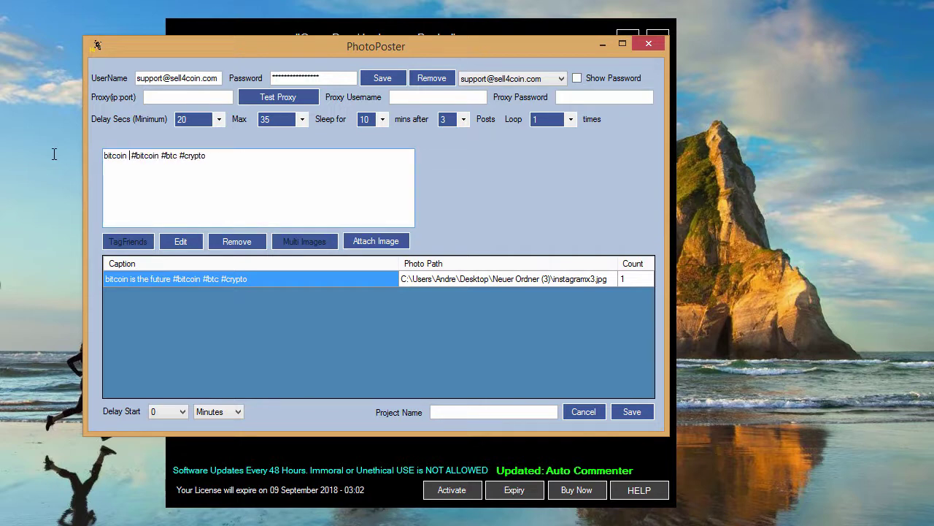
text(accepted her)
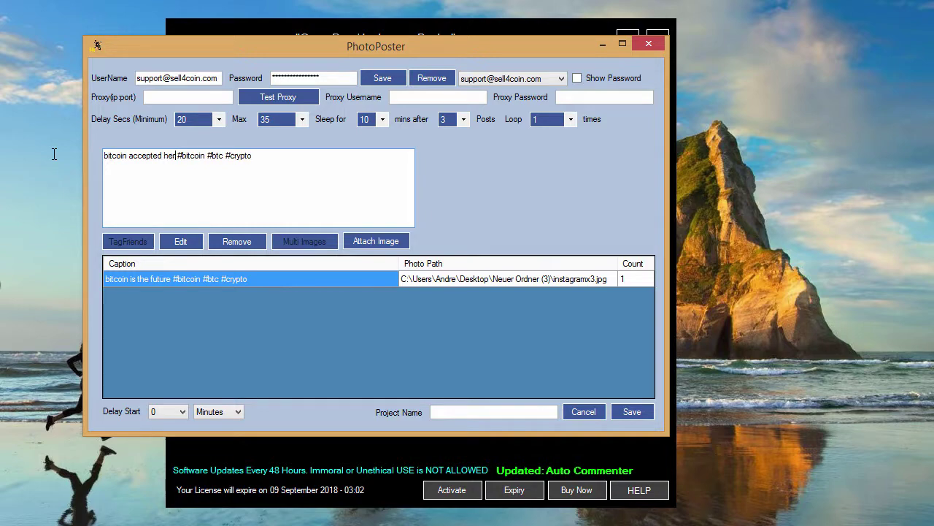
text(e)
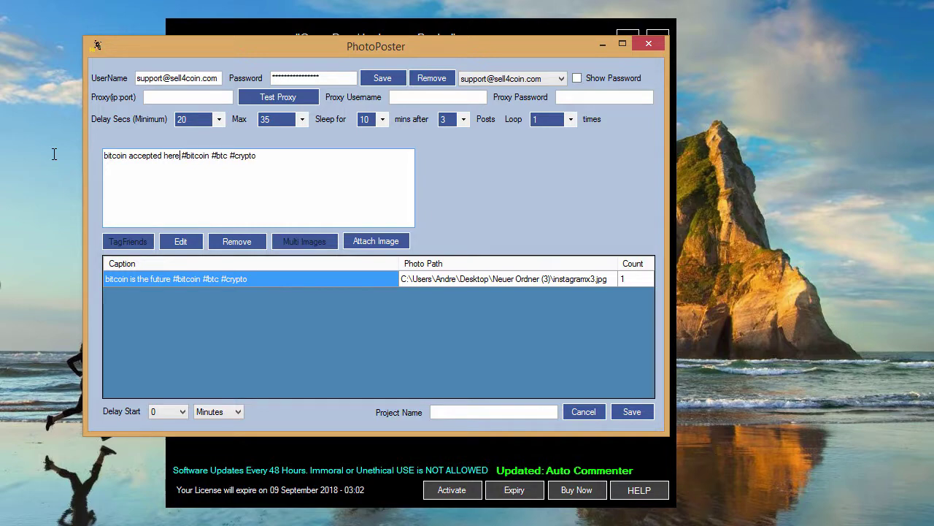
click(364, 241)
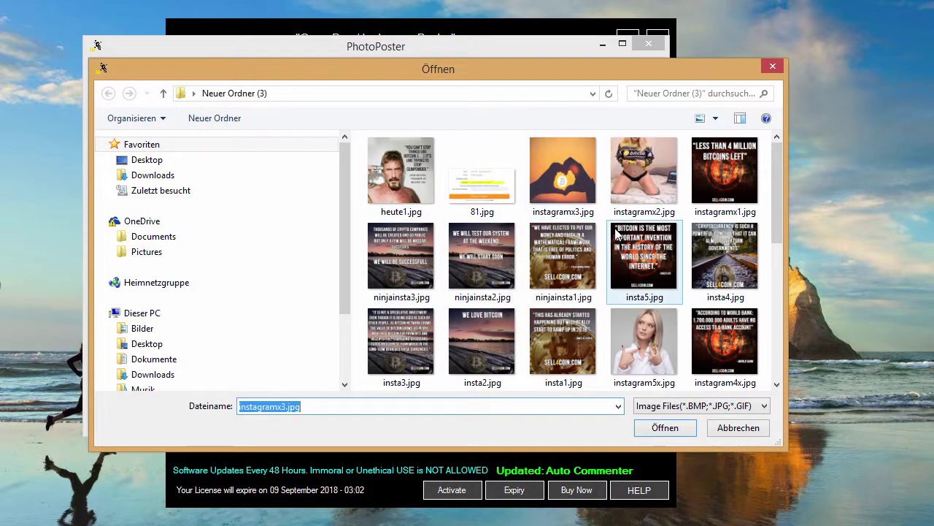
drag(780, 199, 761, 340)
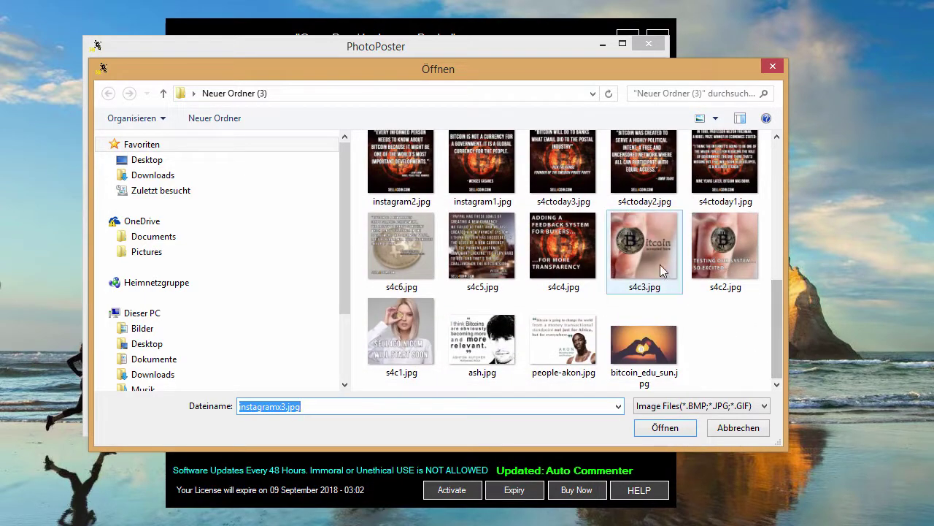
double_click(663, 270)
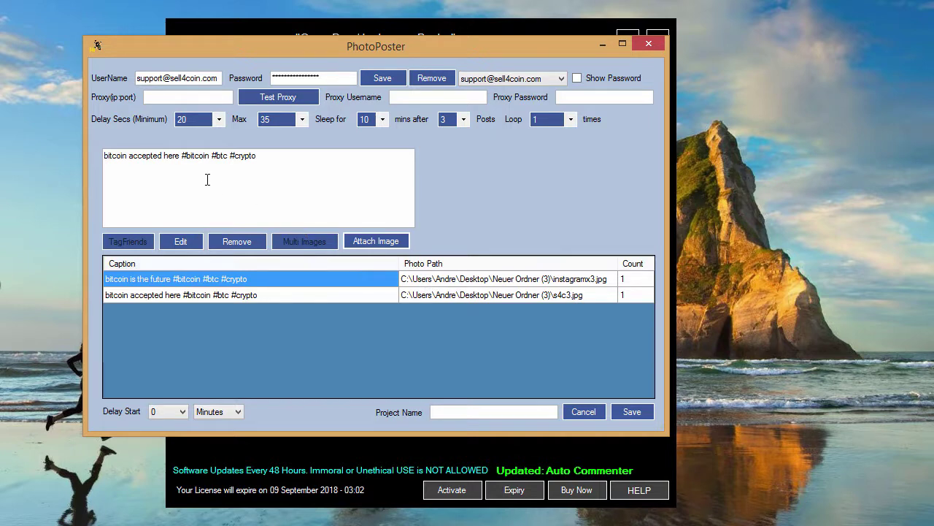
- Add a third post with the caption "we love bitcoin #bitcoin #btc #crypto" and the image instagram5x.jpg
drag(179, 158, 66, 157)
text(we love bitco)
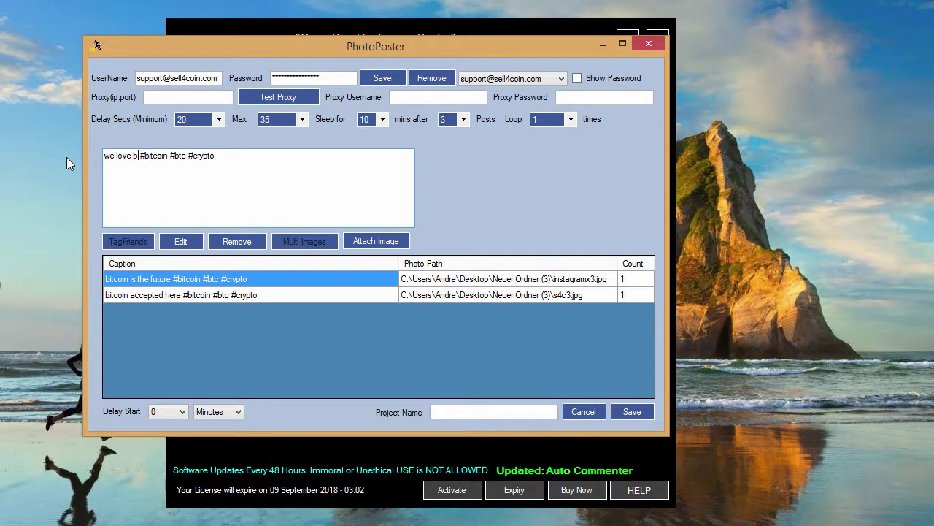
text(in)
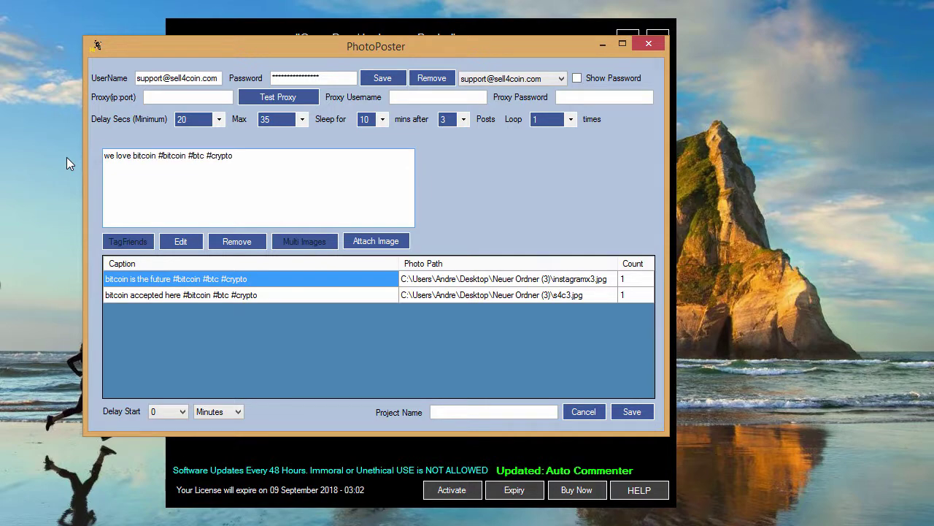
click(365, 237)
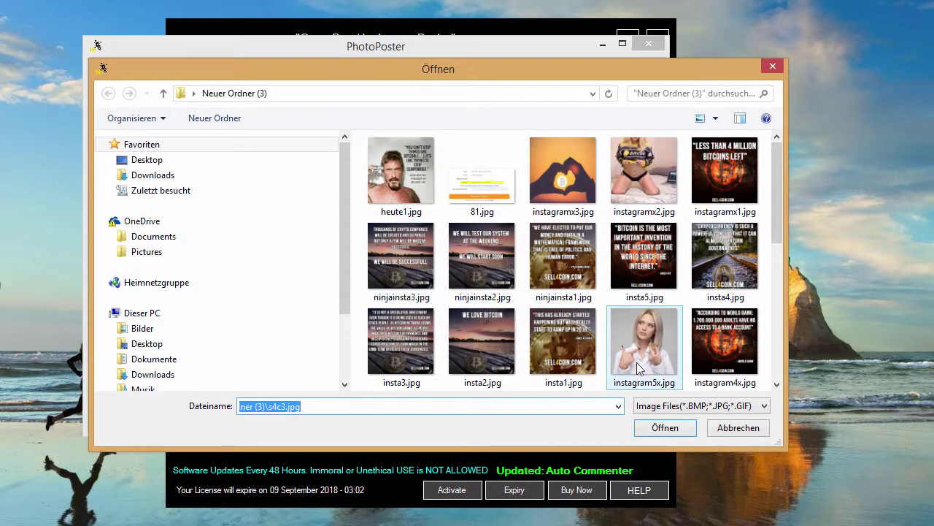
double_click(638, 365)
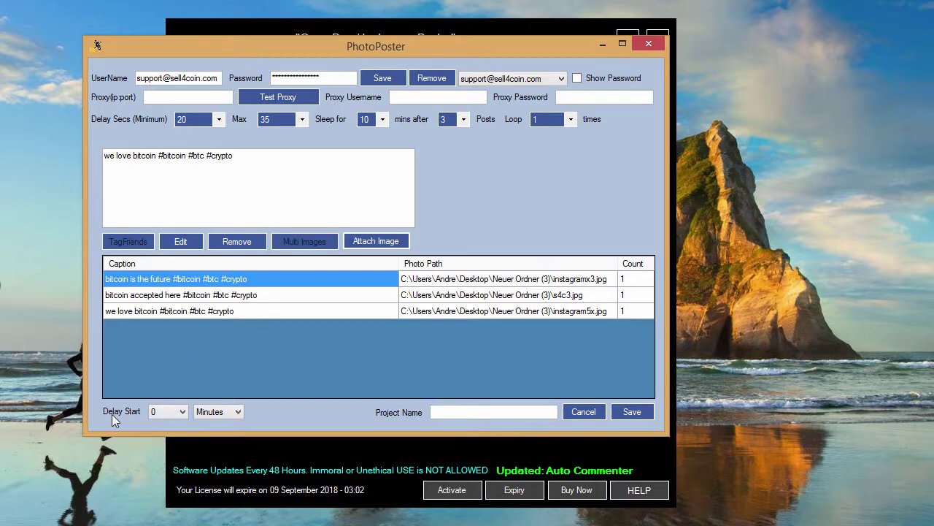
click(155, 411)
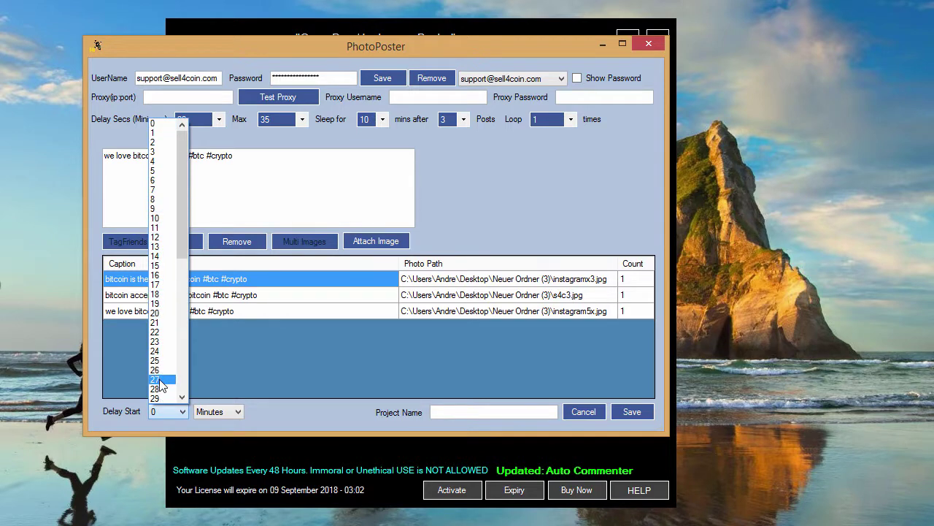
click(194, 412)
click(194, 411)
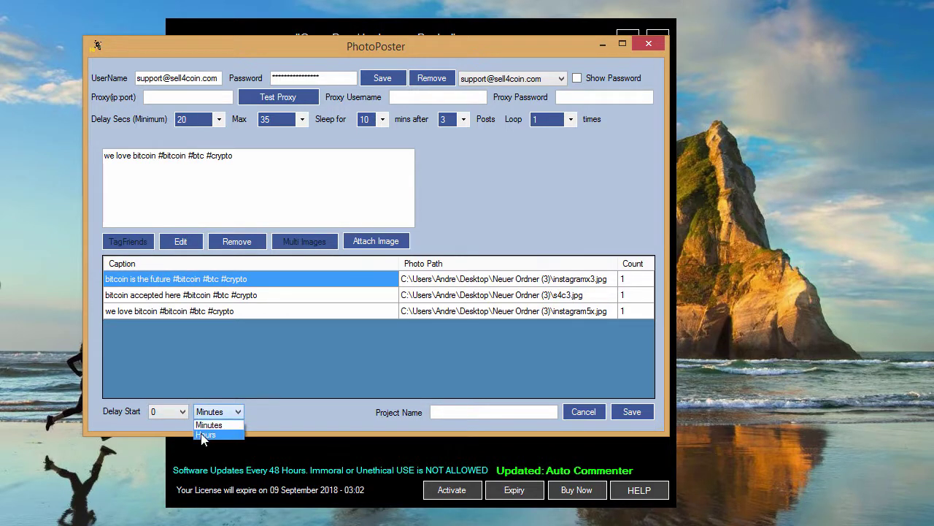
click(274, 422)
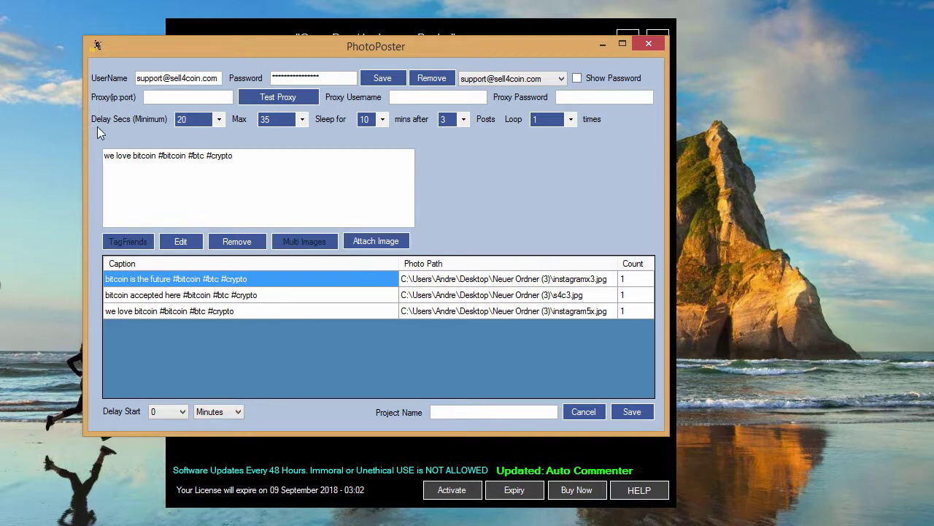
- Try minimum delays of 3600 and 600 seconds between posts, and set the delay back to 20 seconds
click(200, 122)
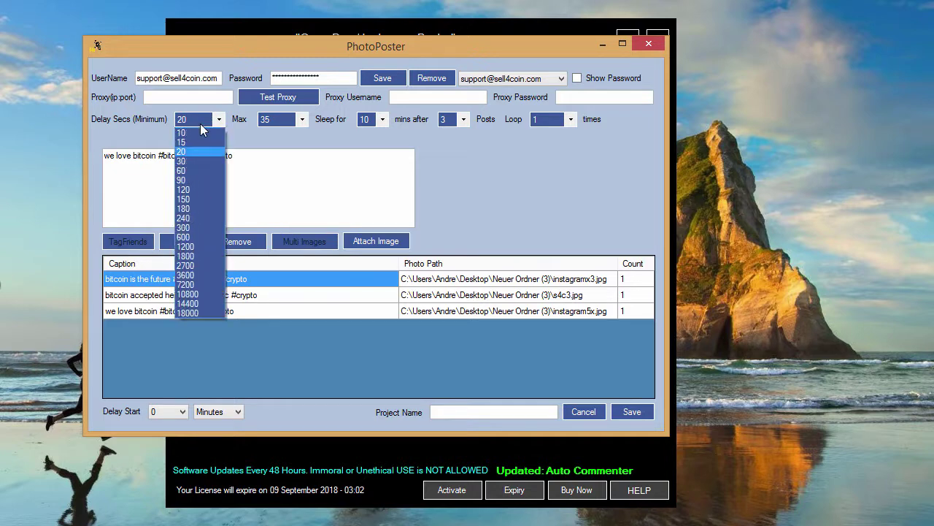
click(191, 275)
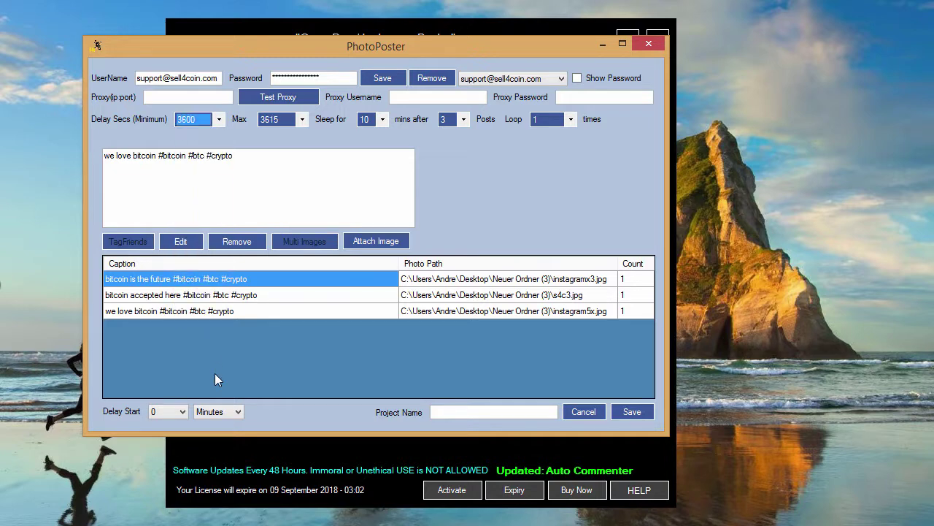
click(217, 123)
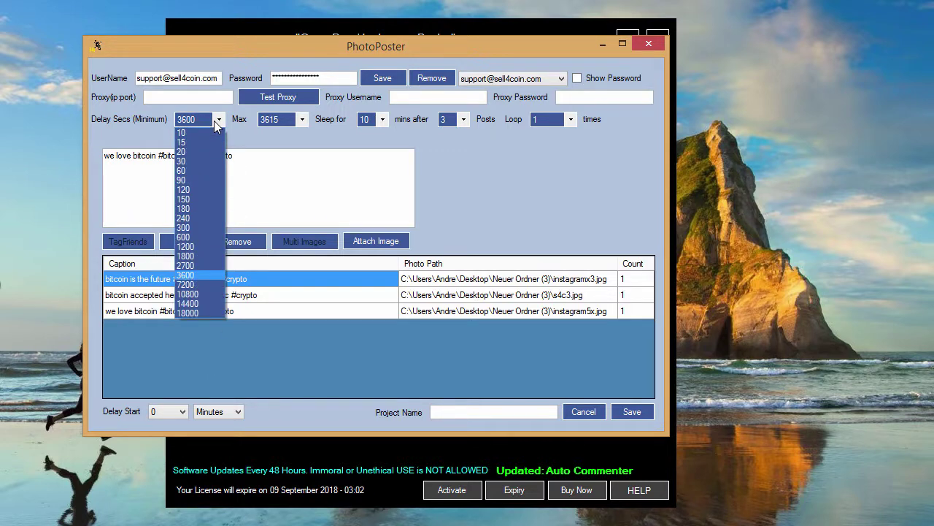
click(192, 237)
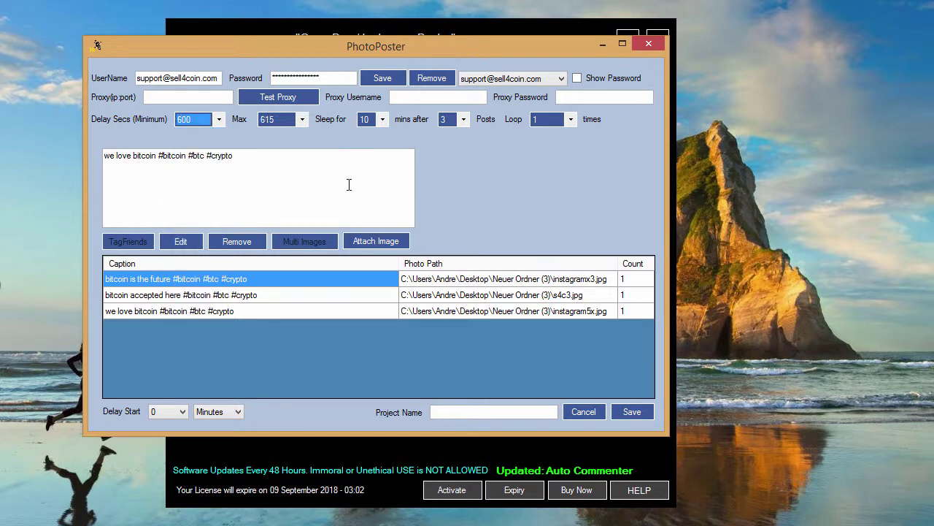
click(196, 122)
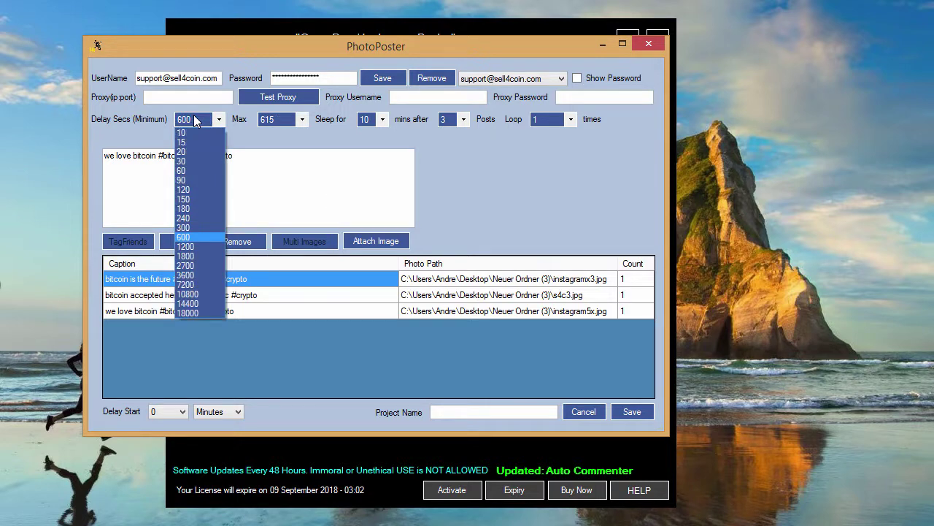
click(182, 151)
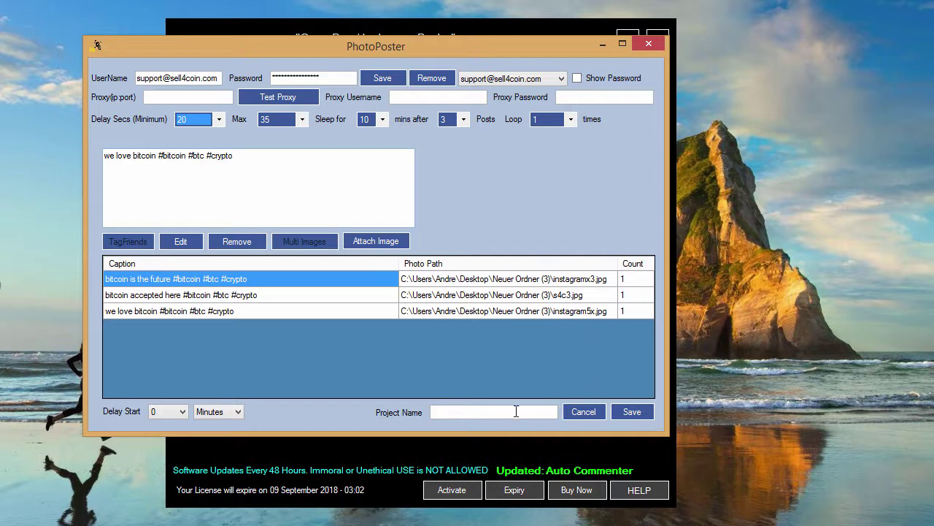
- Name the project firsttestphotopost and save it
click(513, 385)
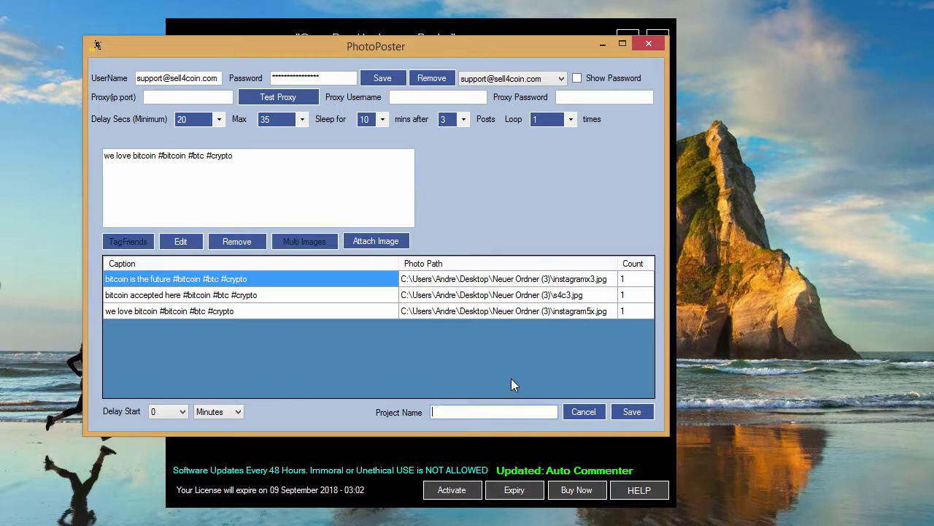
text(firsttestphotopost)
click(640, 407)
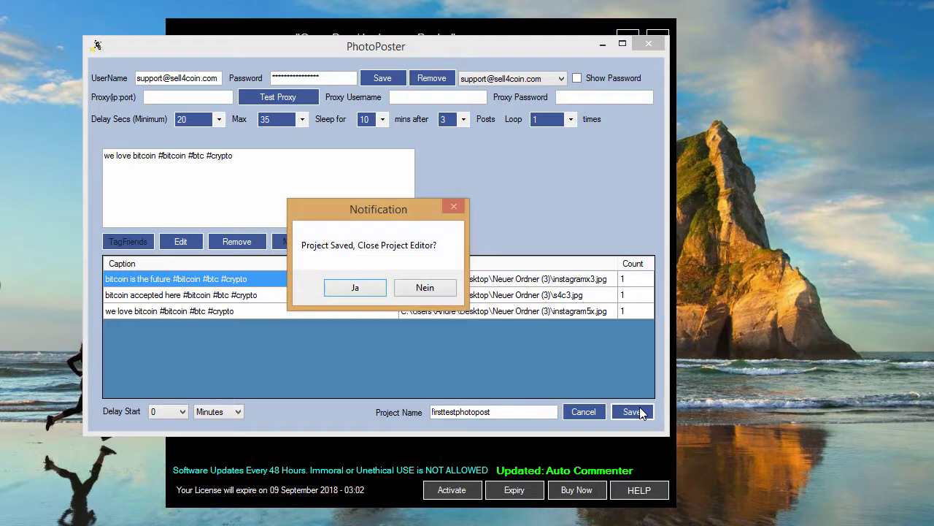
- Close the project editor after saving and start the firsttestphotopost project
click(355, 288)
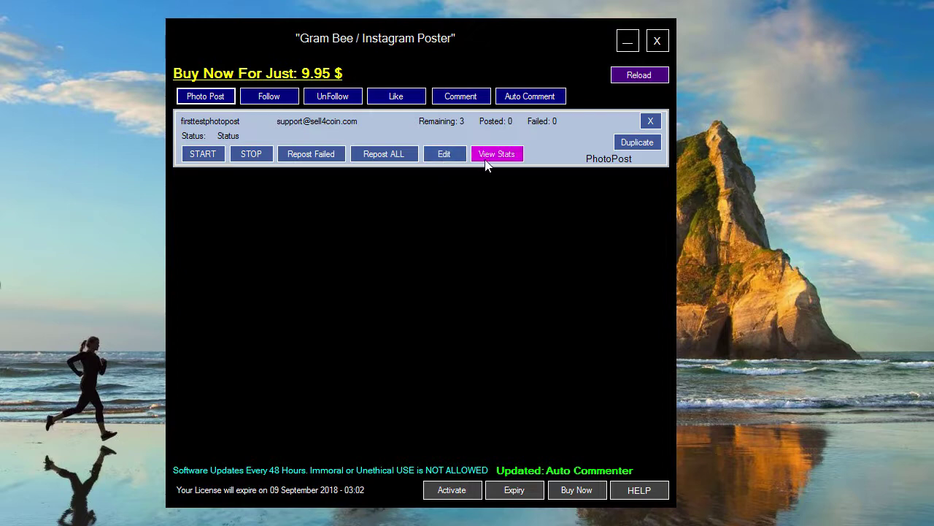
click(209, 155)
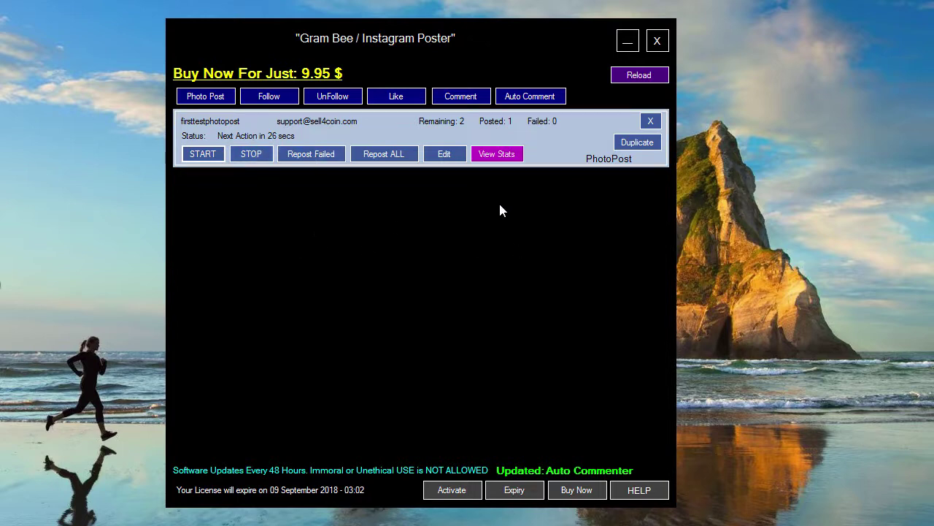
- Open the firsttestphotopost posting stats, inspect the export and display filter options while keeping URLs and All, and close the viewer
click(504, 158)
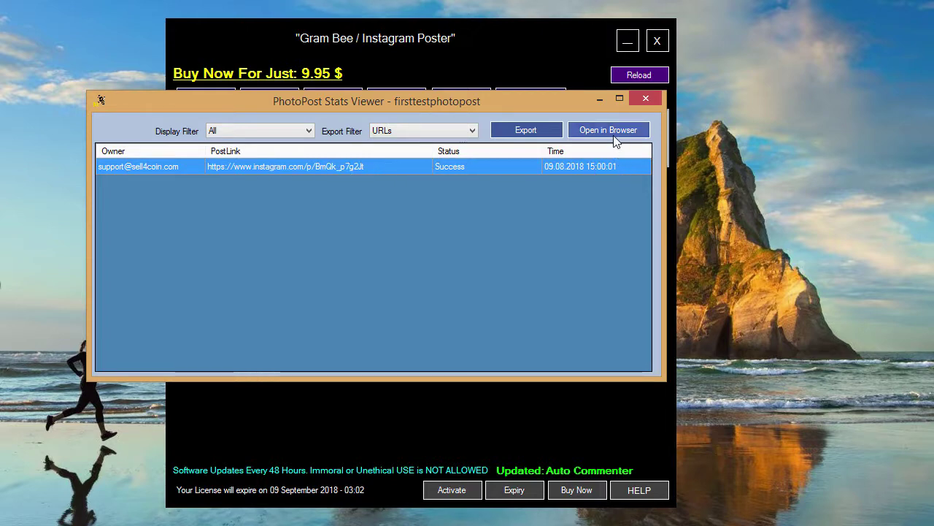
click(471, 133)
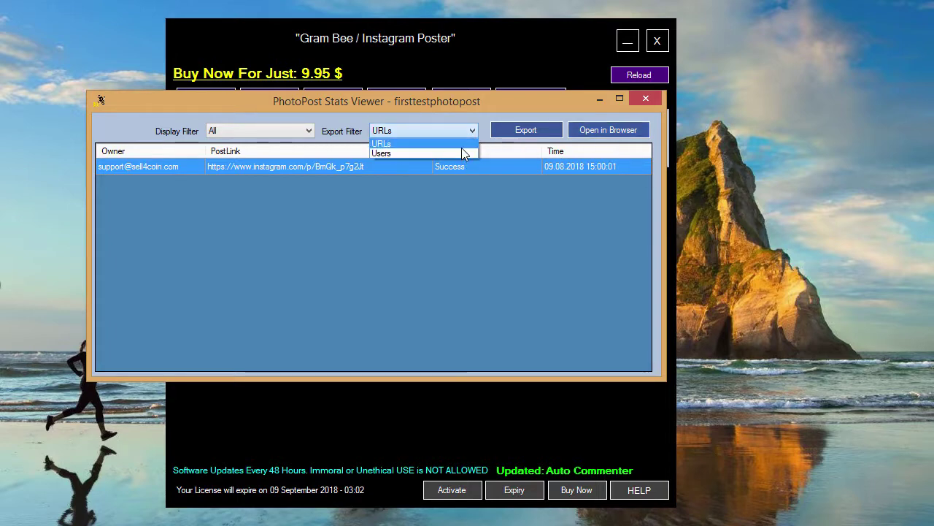
click(542, 233)
click(306, 132)
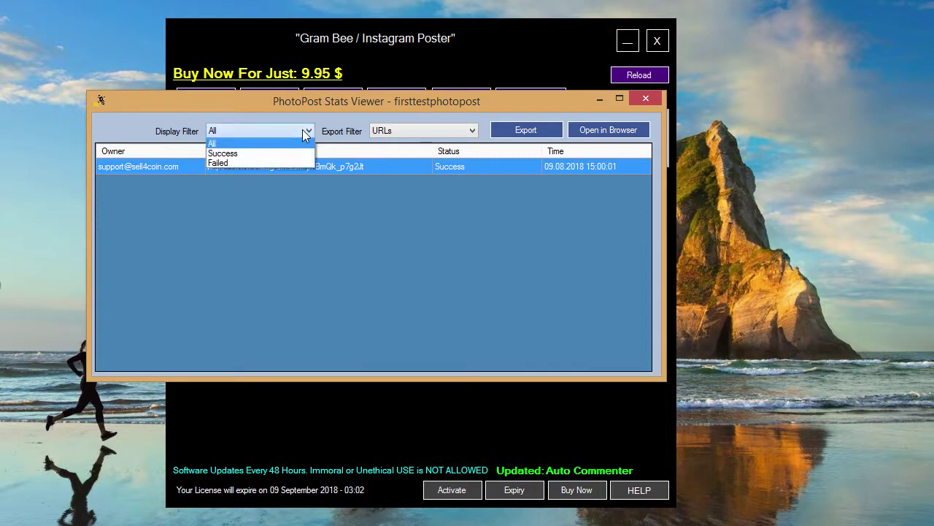
click(300, 143)
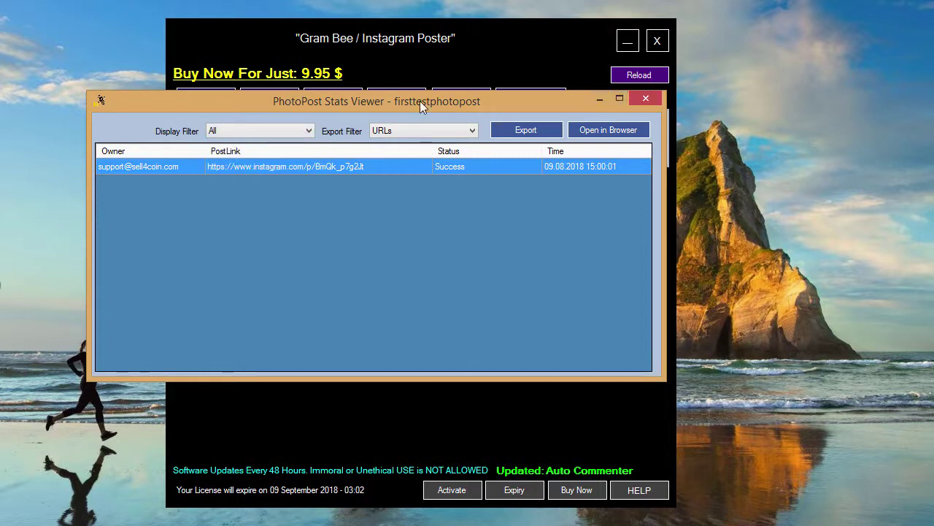
click(655, 101)
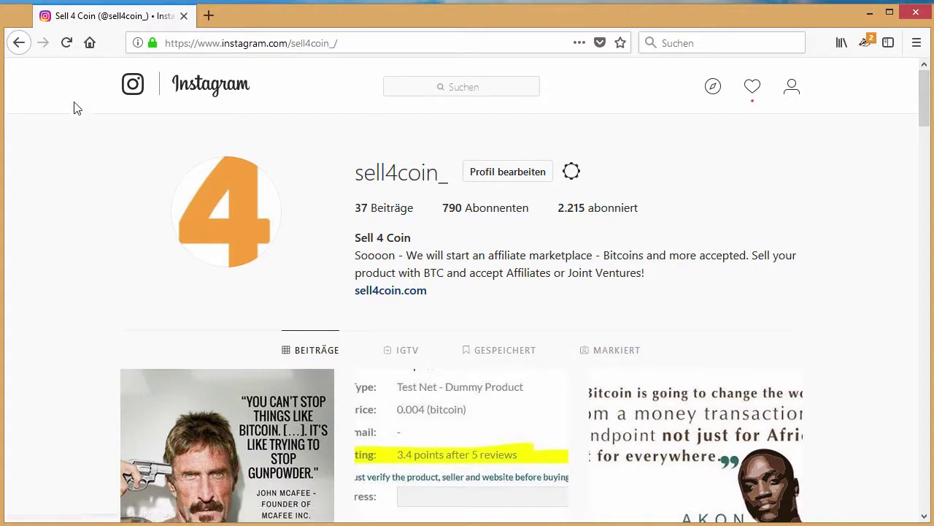
- In the browser, reload the Instagram profile twice and check its post grid and post count for the newly published photos
key(F5)
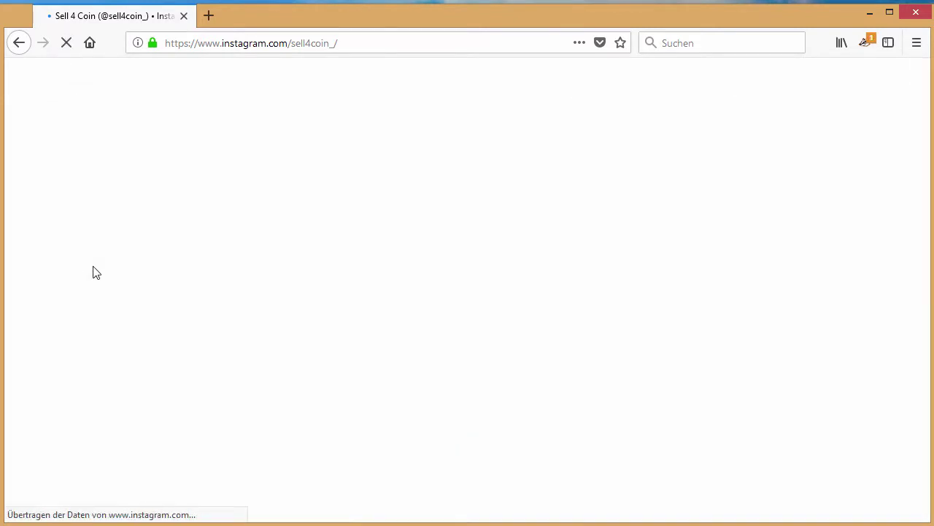
scroll(92, 272, down, 2)
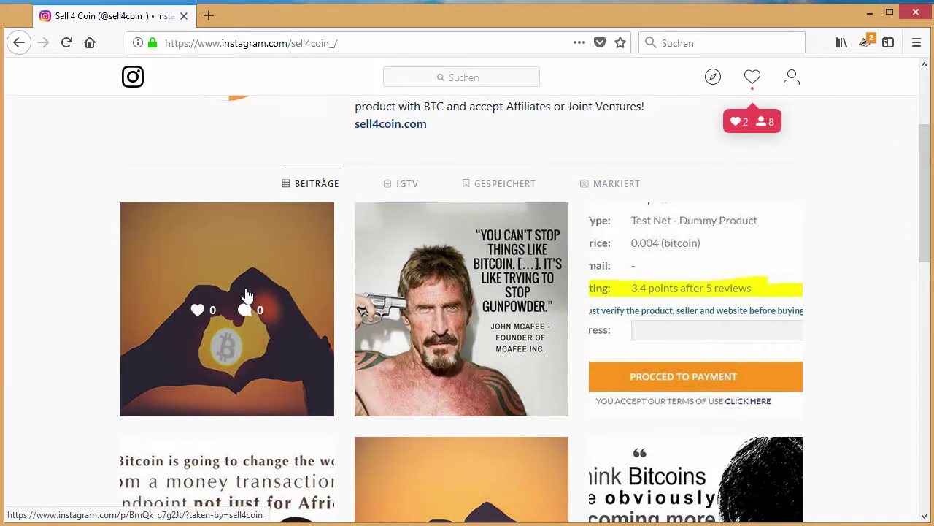
scroll(307, 300, up, 2)
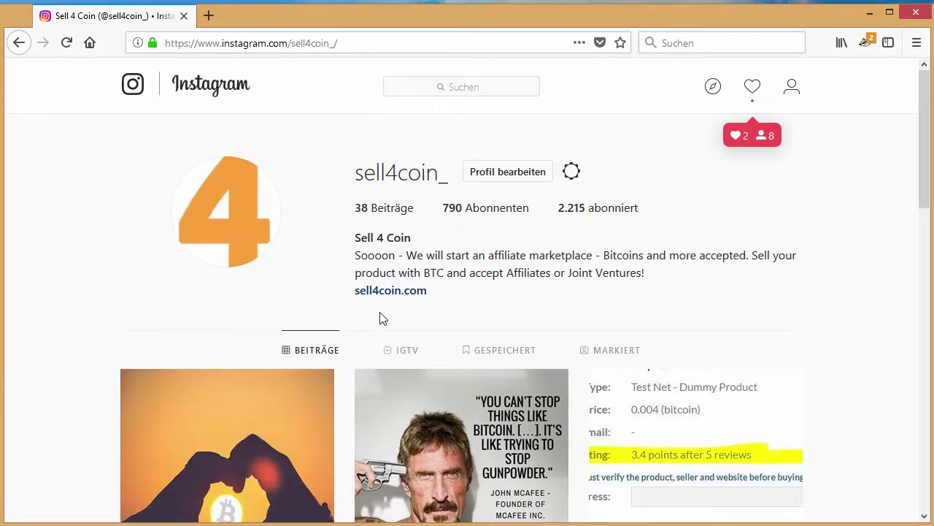
scroll(378, 319, down, 1)
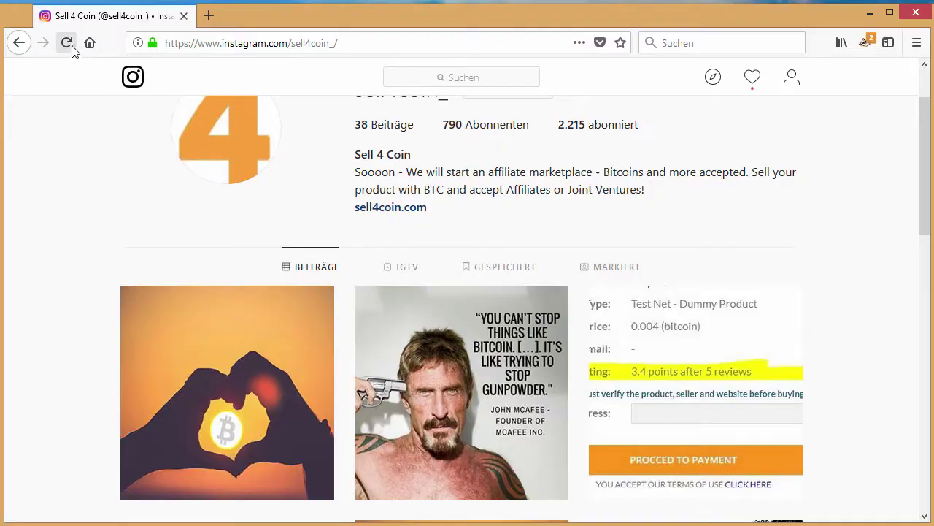
click(66, 42)
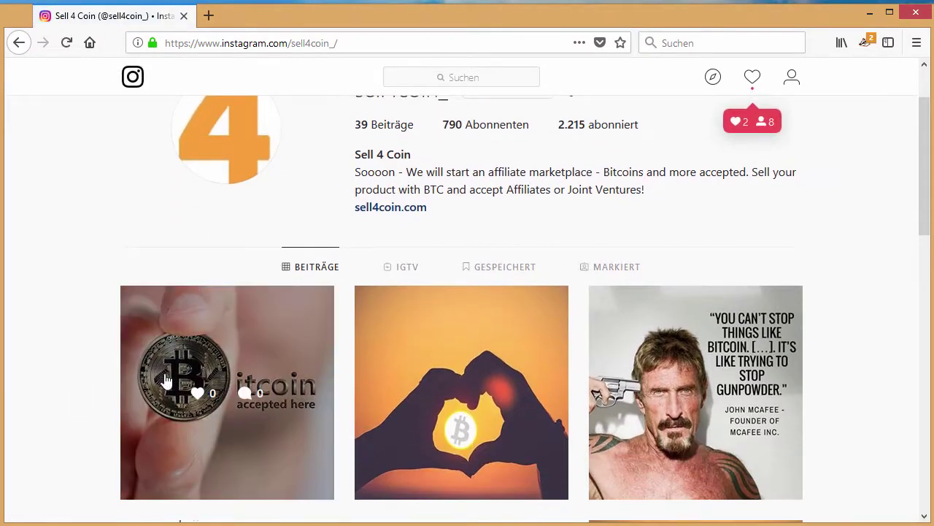
scroll(709, 190, up, 2)
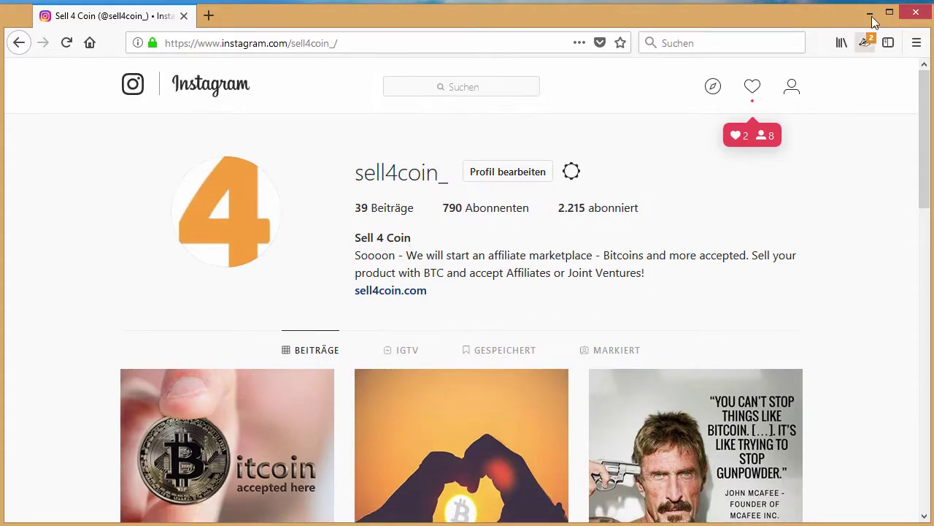
- Return to Gram Bee, review the post links, statuses and times in the firsttestphotopost stats, and close the viewer
click(870, 14)
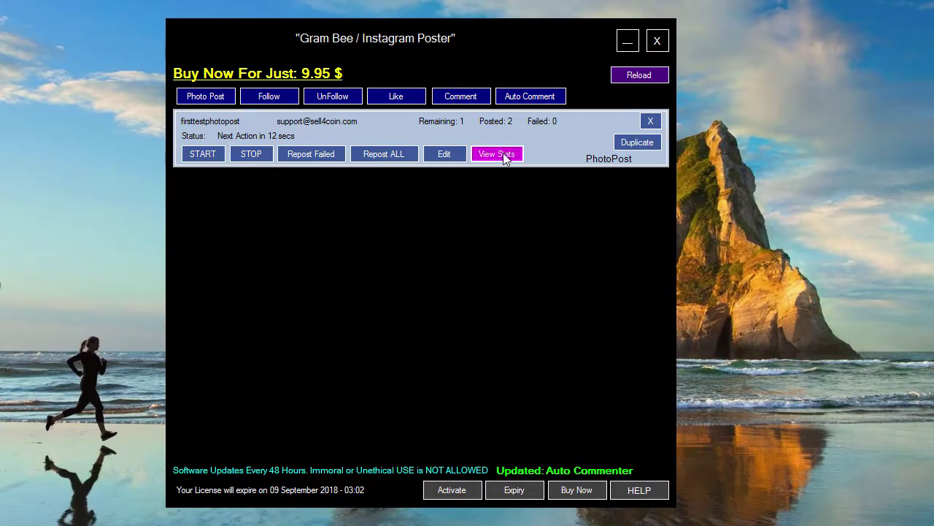
click(504, 156)
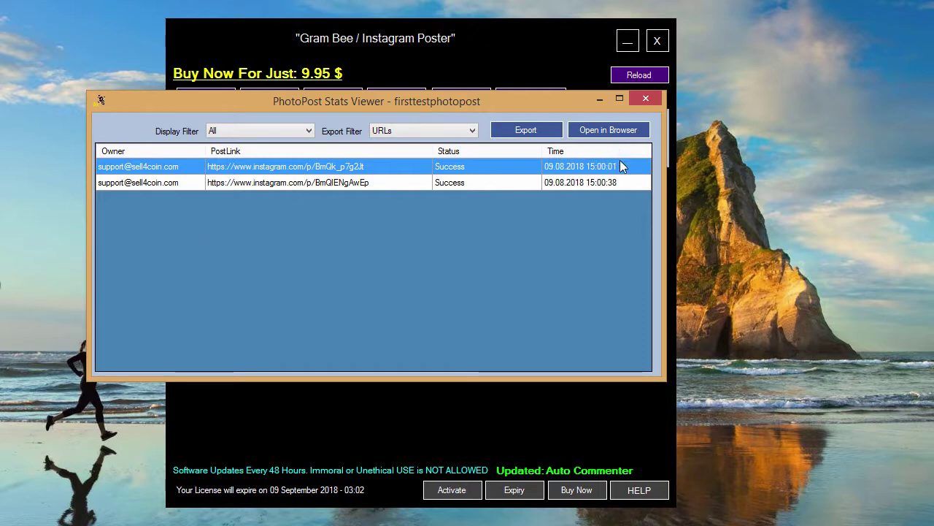
click(646, 99)
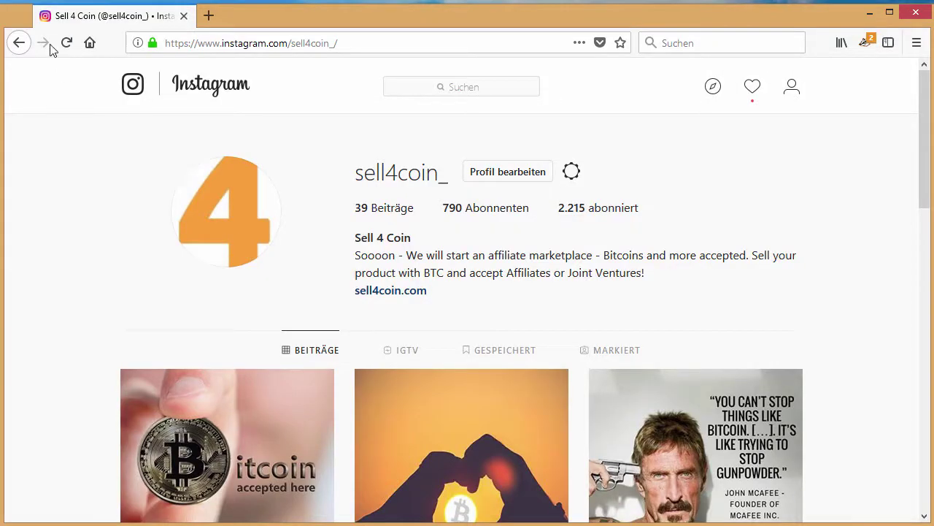
- Reload the Instagram profile in the browser and check the post grid for the third bitcoin photo
click(66, 44)
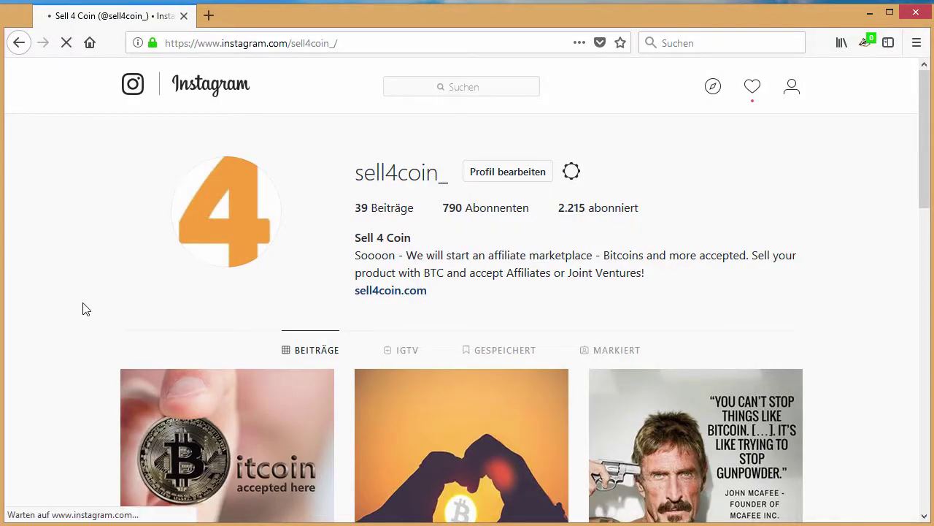
scroll(83, 309, down, 3)
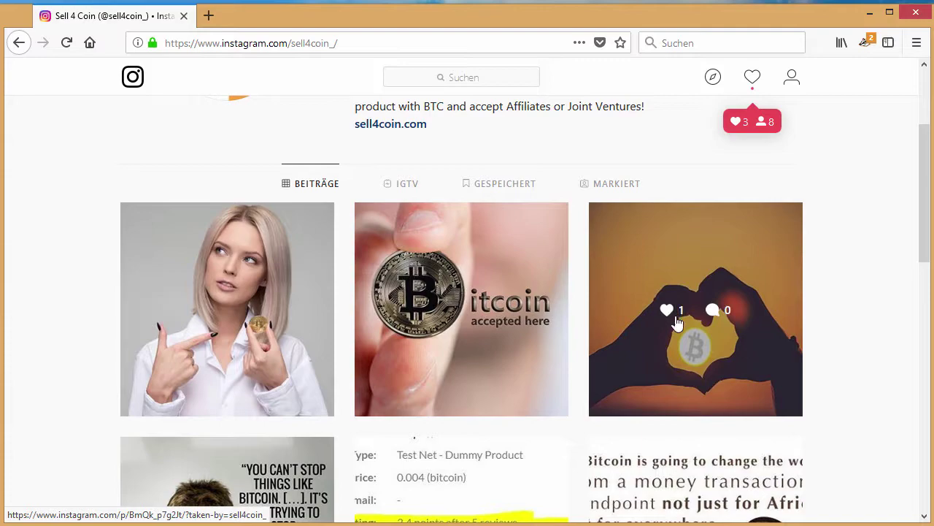
scroll(708, 285, up, 1)
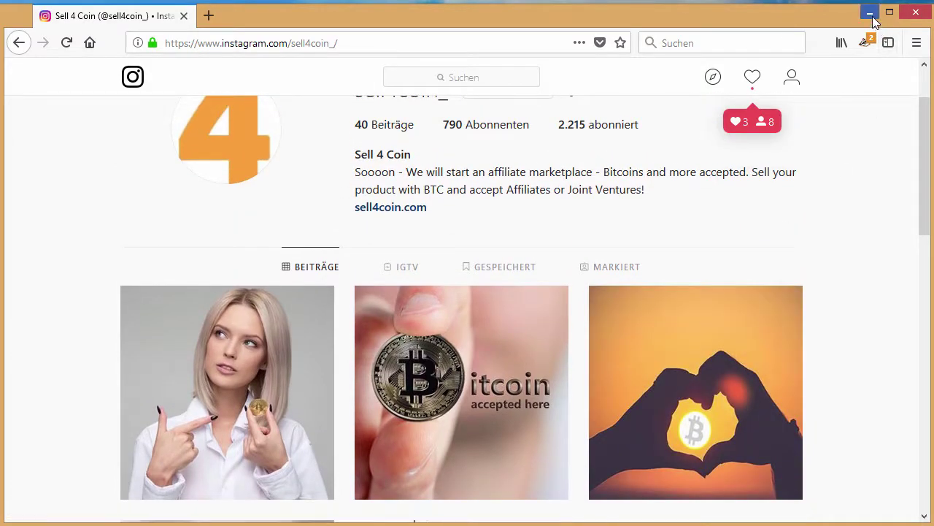